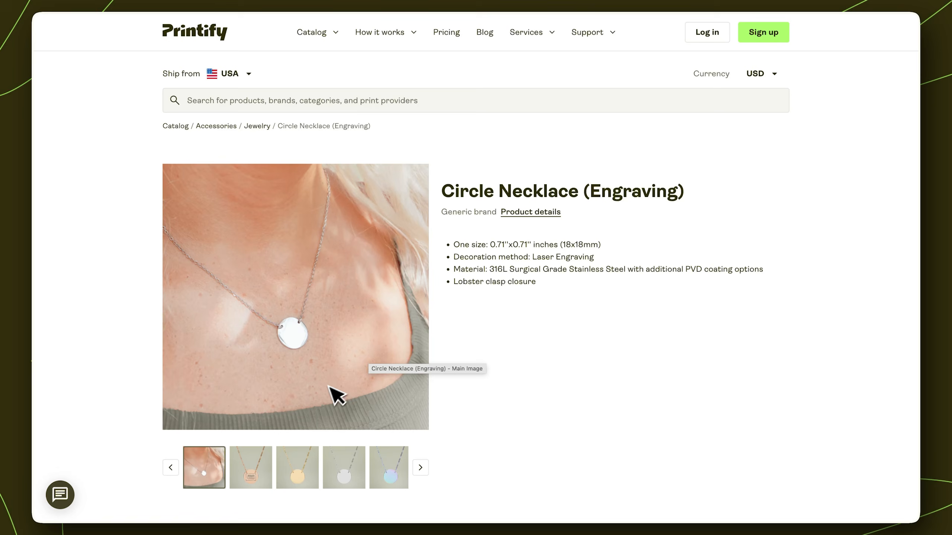
Look through the coating-colour product photos of the Circle Necklace (Engraving)
left_click(264, 471)
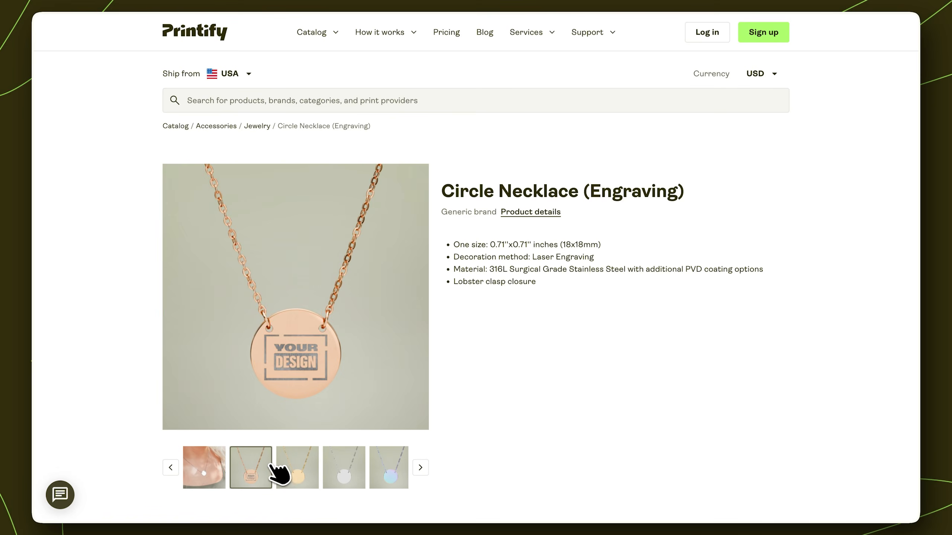
left_click(306, 474)
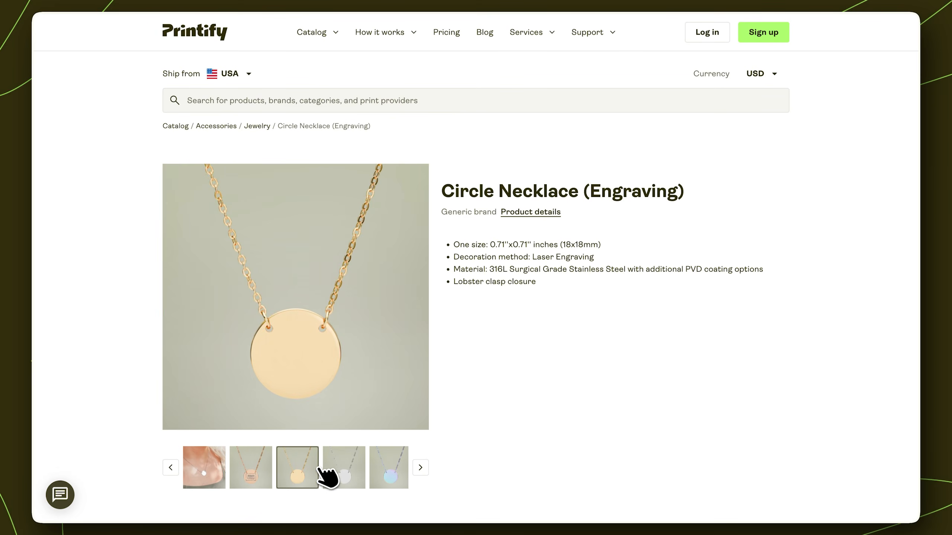
left_click(342, 473)
left_click(388, 477)
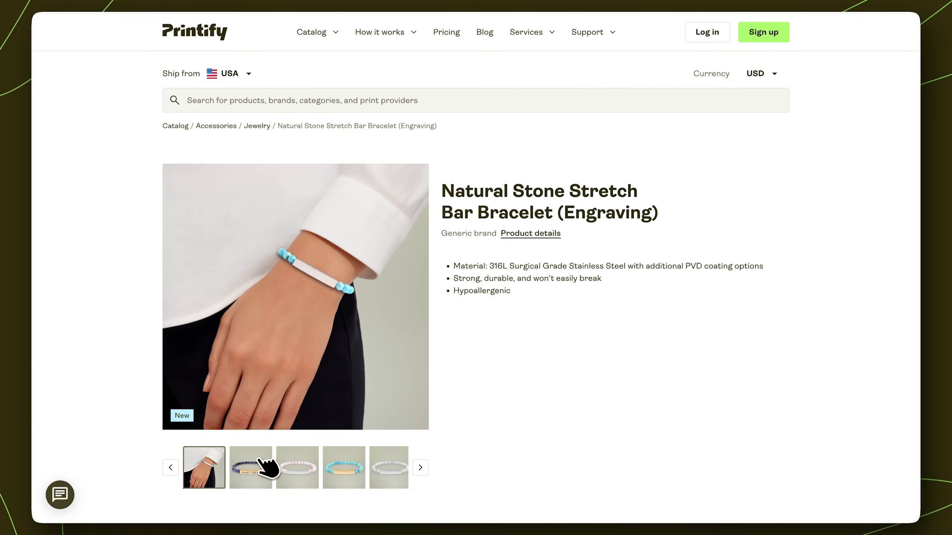
Look through the stone and bar colour photos of the Natural Stone Stretch Bar Bracelet (Engraving)
left_click(258, 462)
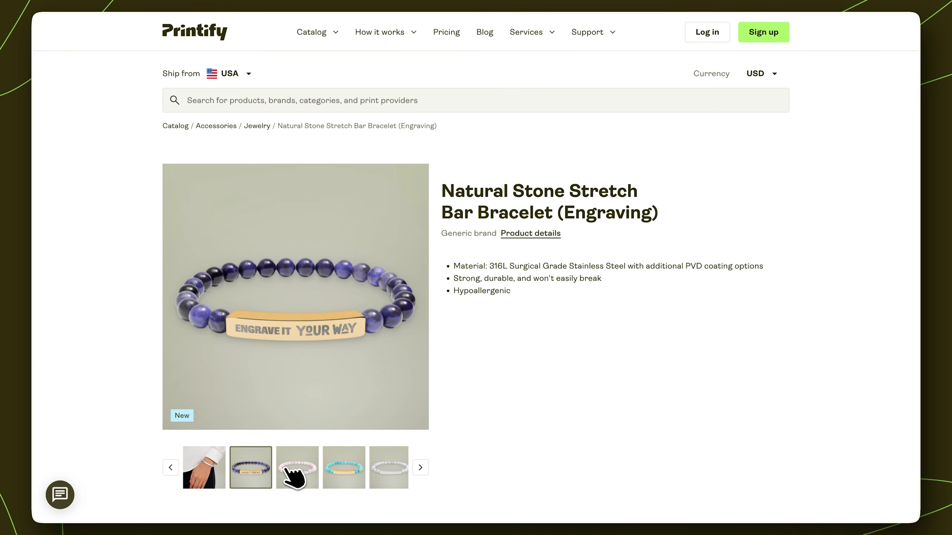
left_click(295, 471)
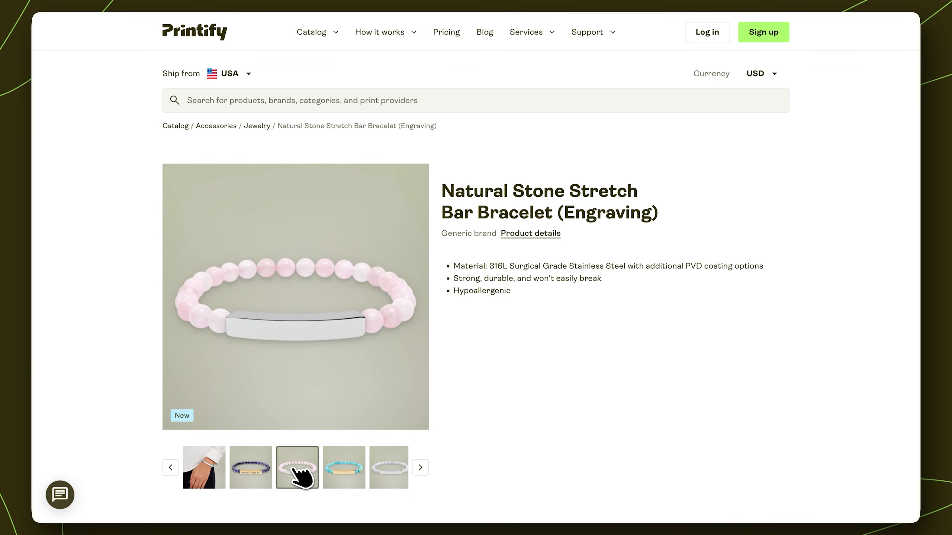
left_click(339, 468)
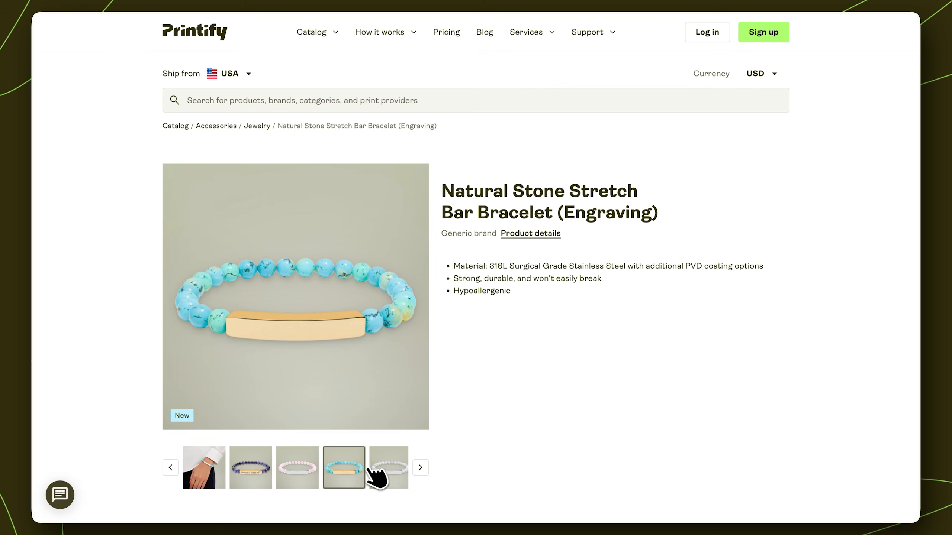
left_click(395, 480)
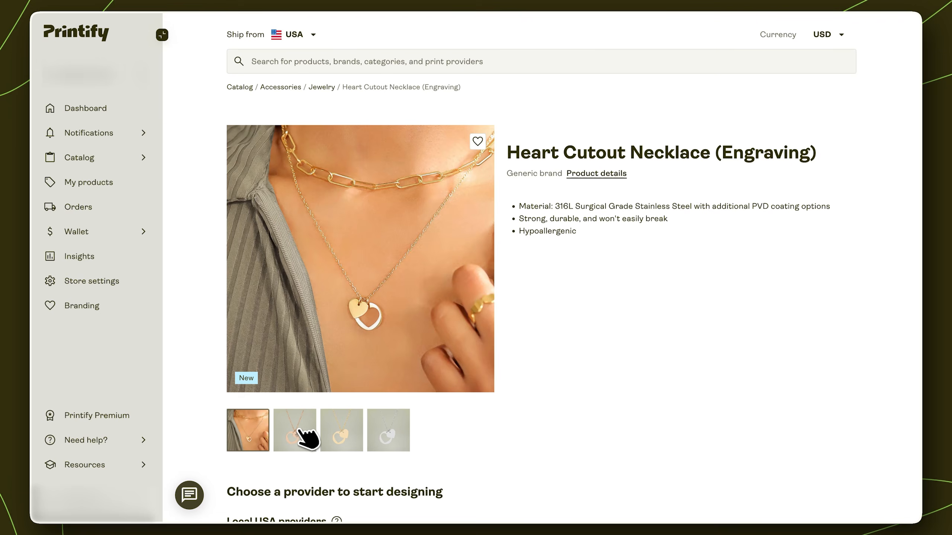
View the second product photo of the Heart Cutout Necklace and of the Vertical Bar Necklace
left_click(307, 437)
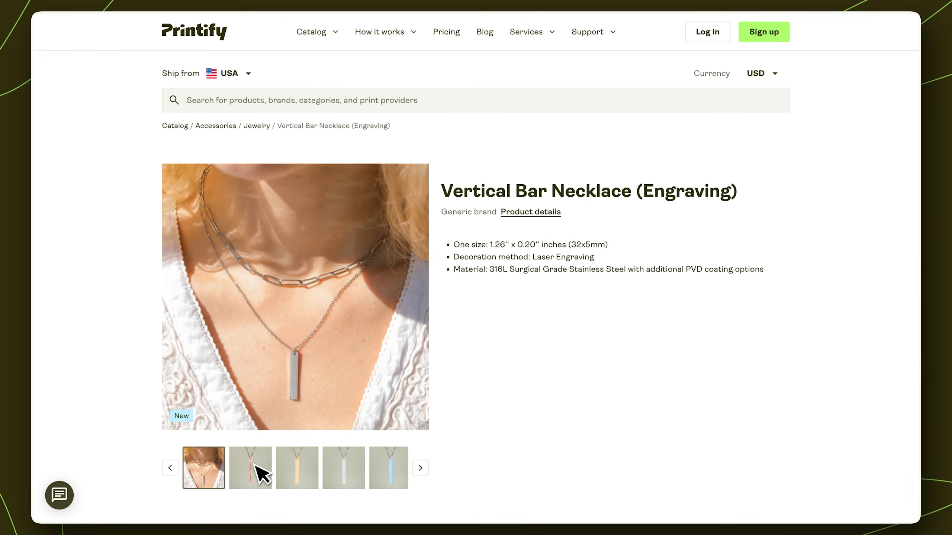
left_click(256, 465)
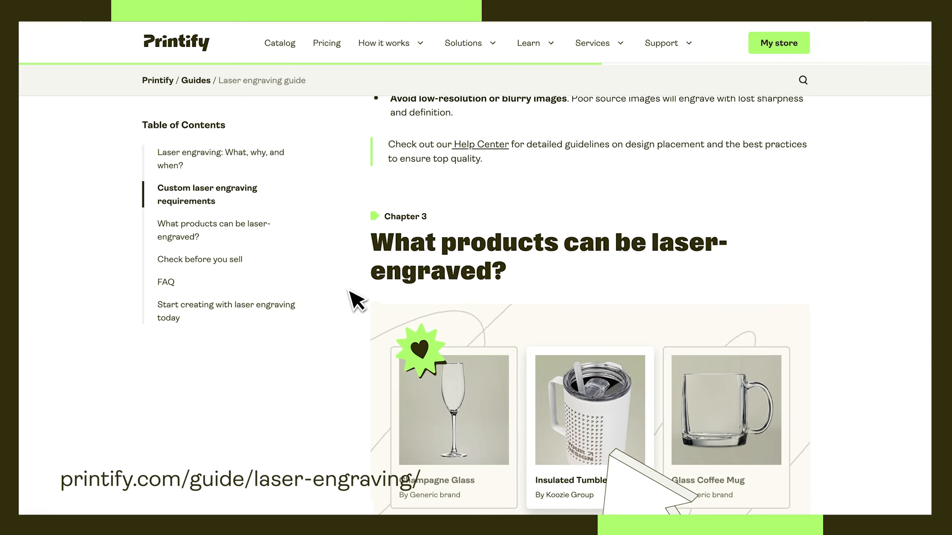
Read the laser engraving guide's chapter on what products can be laser-engraved
scroll(355, 301, "down", 6)
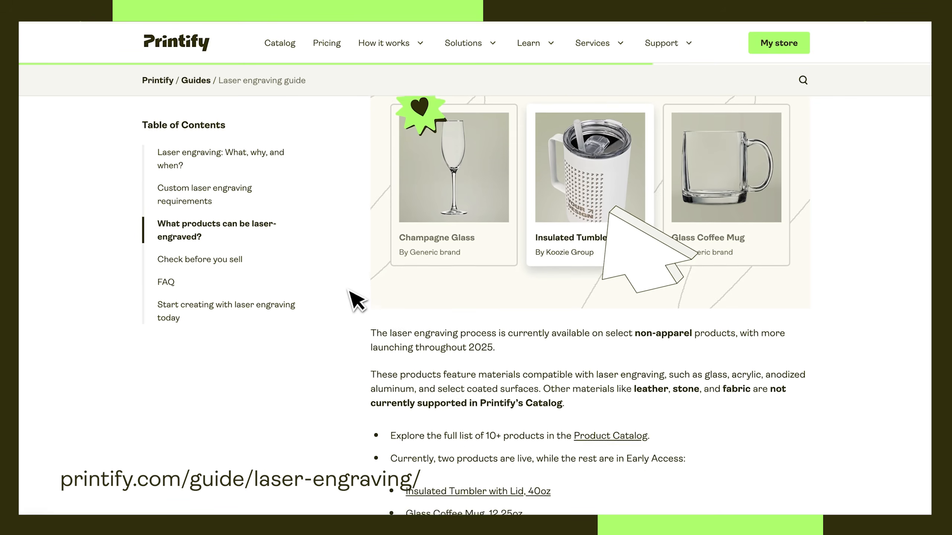
scroll(356, 300, "down", 5)
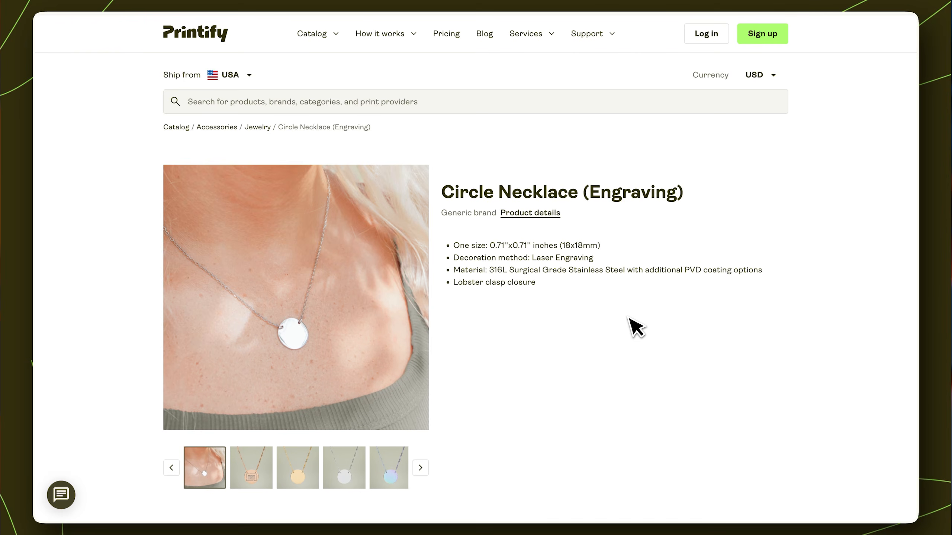
Start designing the Circle Necklace (Engraving) with provider Fulfill Engine and check the product information for its print area size
scroll(631, 325, "down", 6)
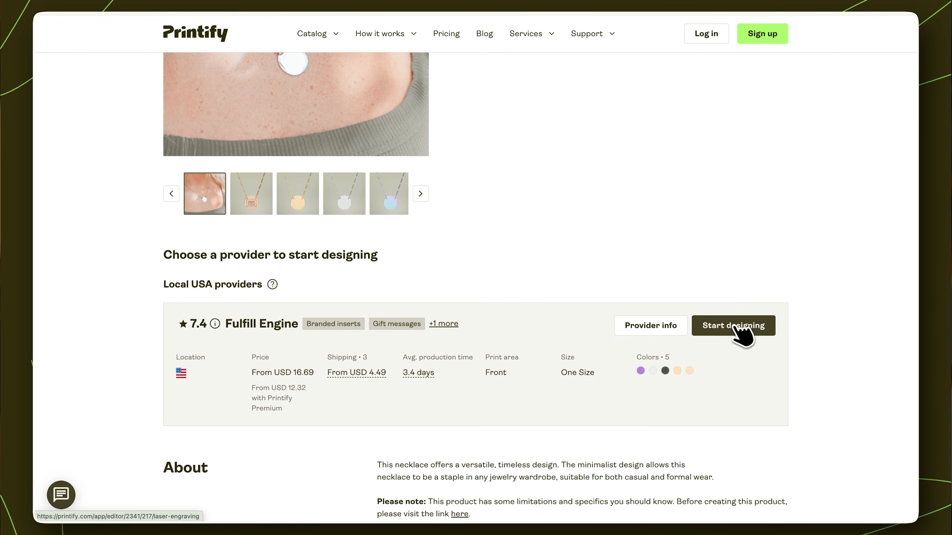
left_click(736, 327)
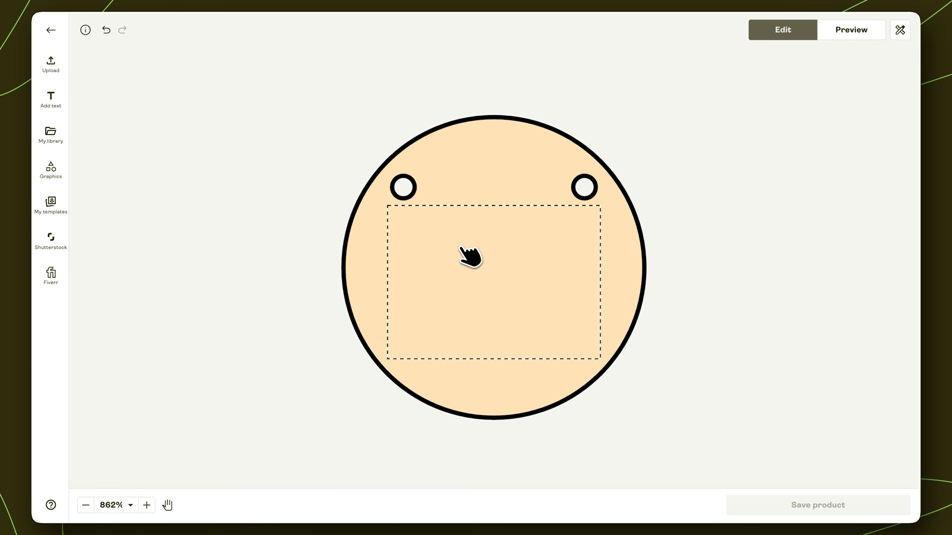
left_click(85, 30)
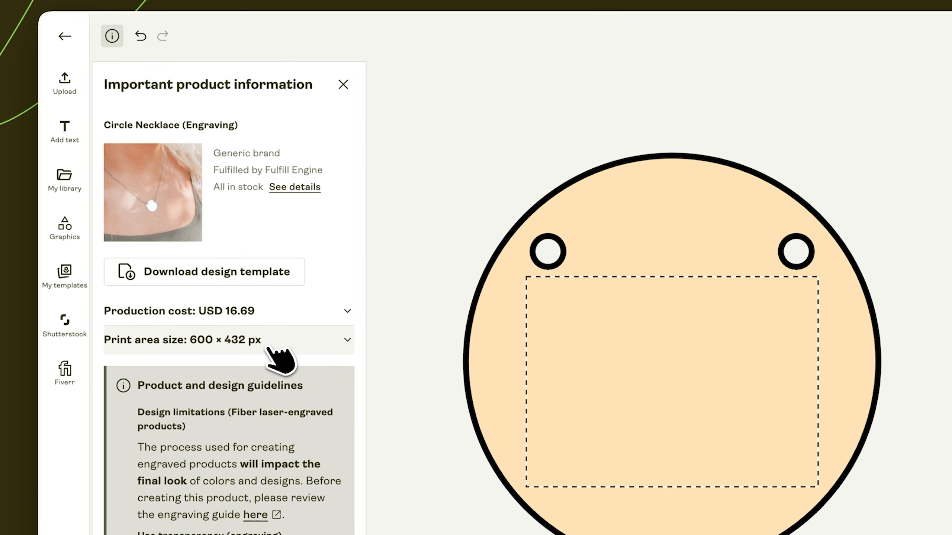
left_click(279, 354)
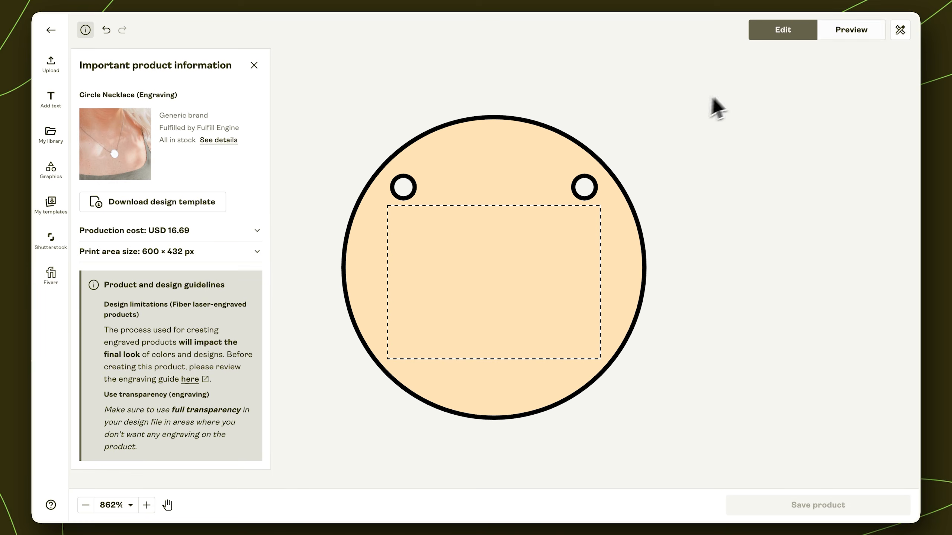
Compare the Stainless Steel and 18K Gold coating variants and add the Rainbow PVD coating variant to the product
left_click(900, 30)
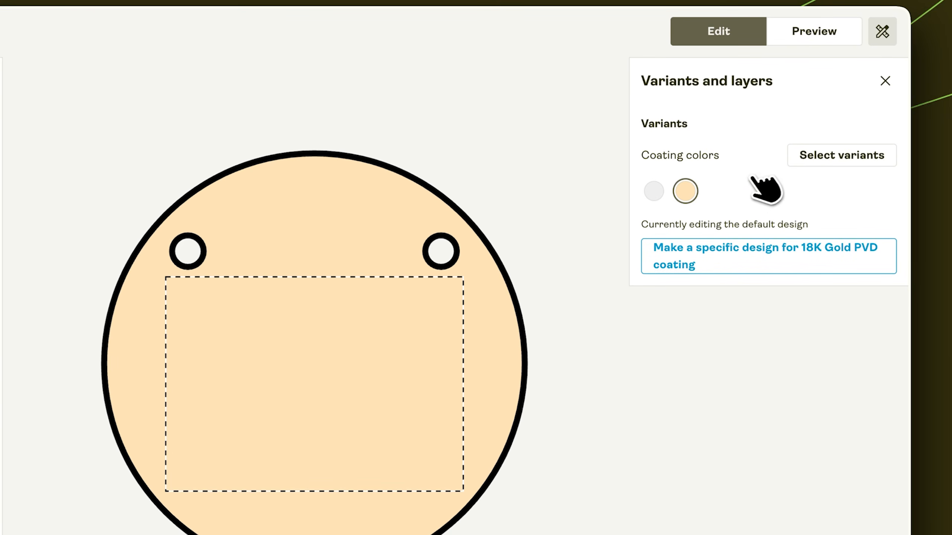
left_click(653, 191)
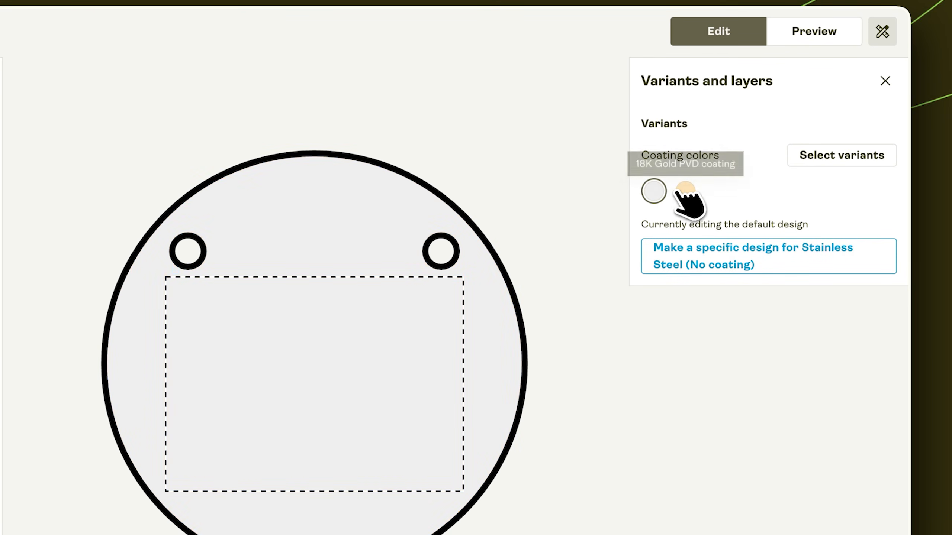
left_click(686, 191)
left_click(819, 160)
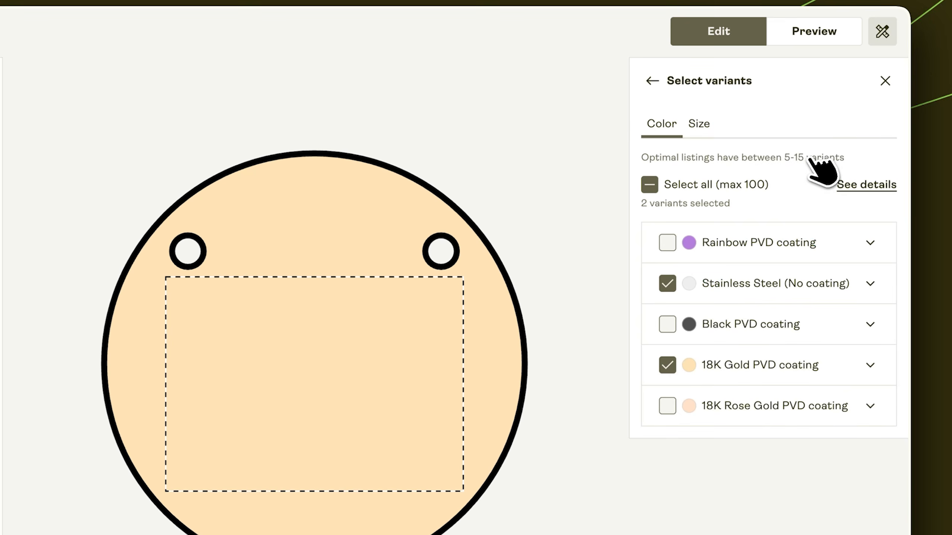
left_click(669, 243)
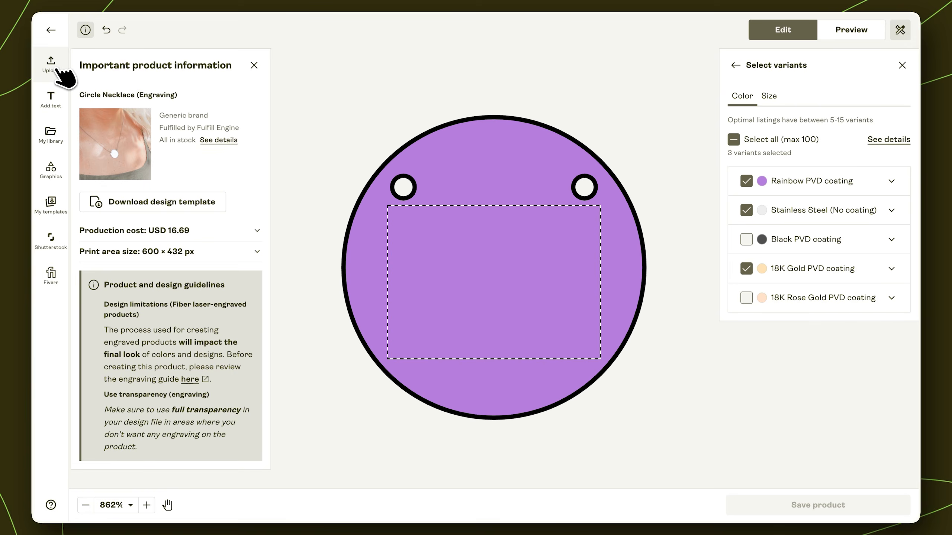
Add the text "BLESS" in the Aboreto font to the necklace's print area
left_click(54, 102)
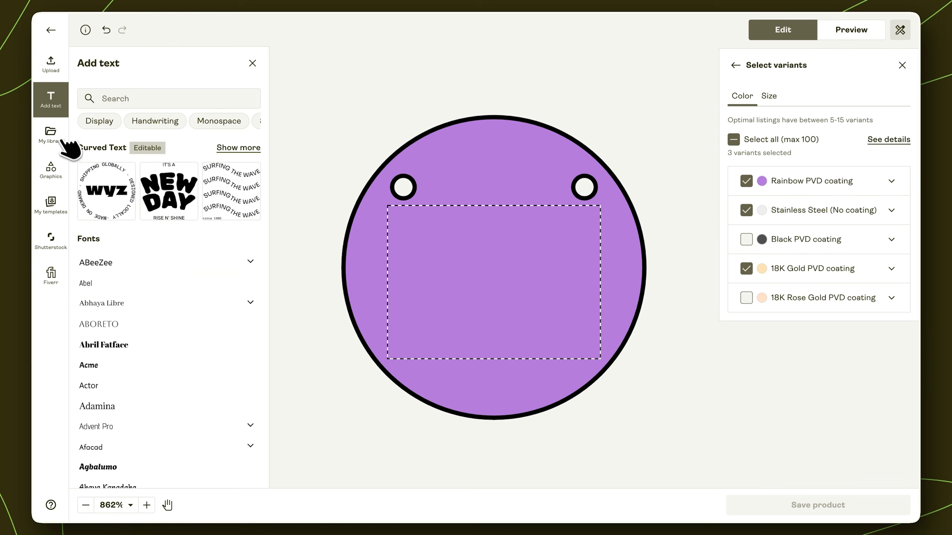
left_click(129, 325)
left_click(634, 306)
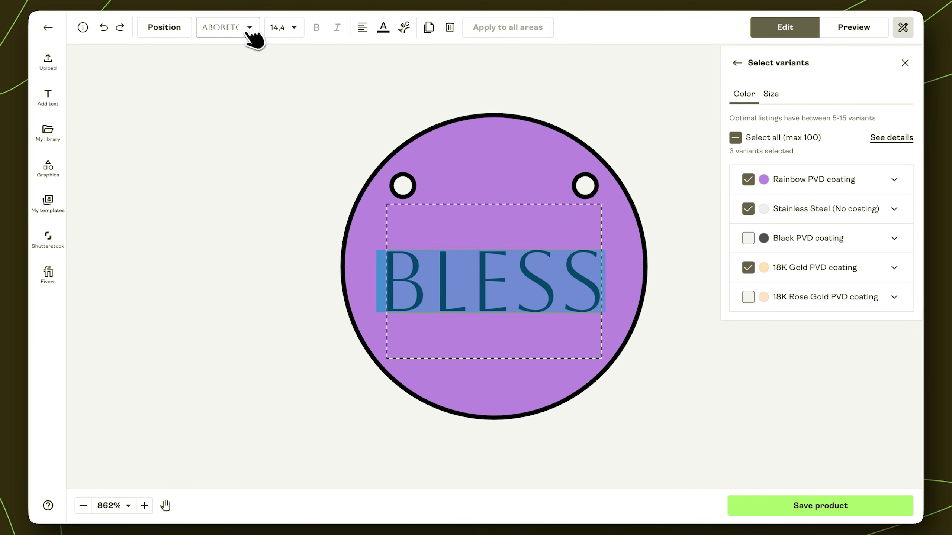
Change the font of the BLESS text to Calistoga
left_click(249, 30)
scroll(254, 202, "down", 10)
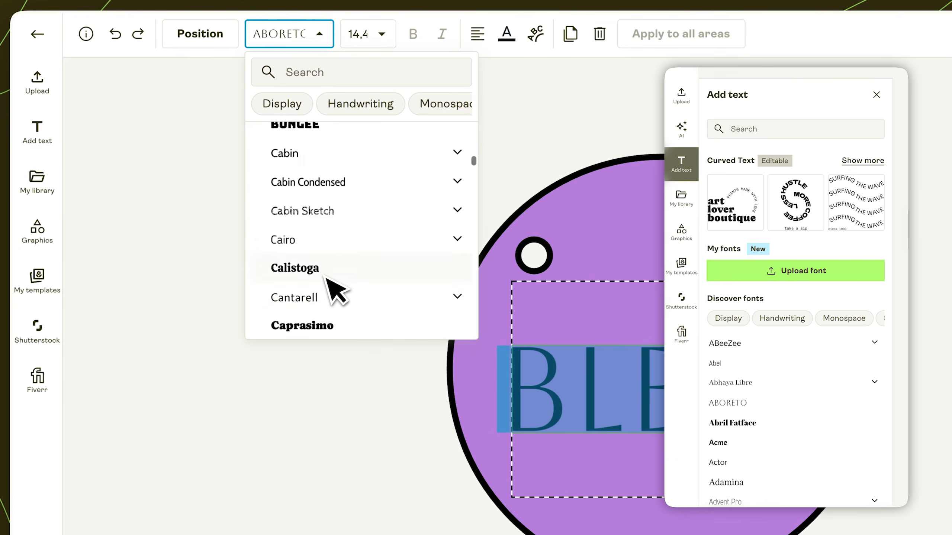
scroll(328, 270, "down", 1)
left_click(316, 237)
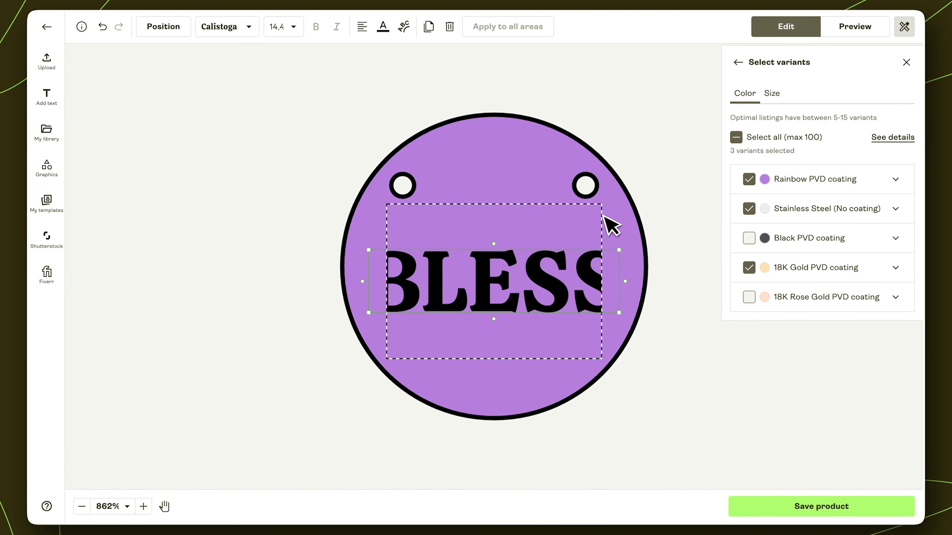
Shrink the BLESS text to fit centrally within the dashed print area and preview the necklace mockup
left_click_drag(370, 251, 387, 257)
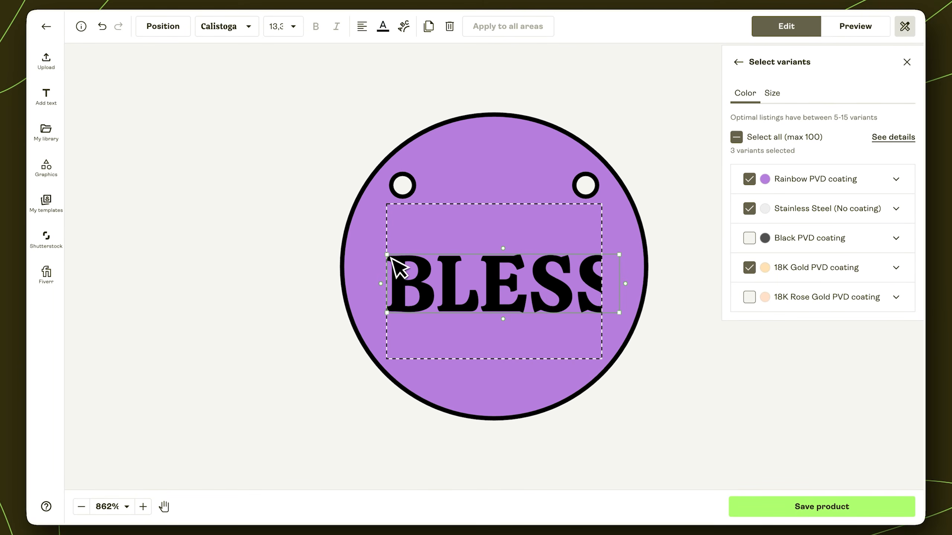
left_click_drag(622, 313, 599, 309)
left_click_drag(531, 286, 532, 287)
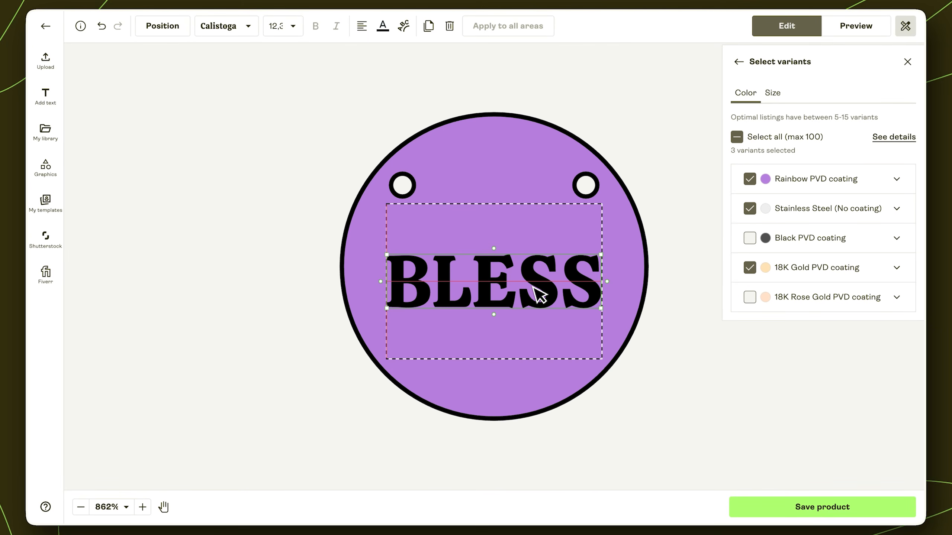
left_click_drag(533, 288, 535, 288)
left_click(534, 287)
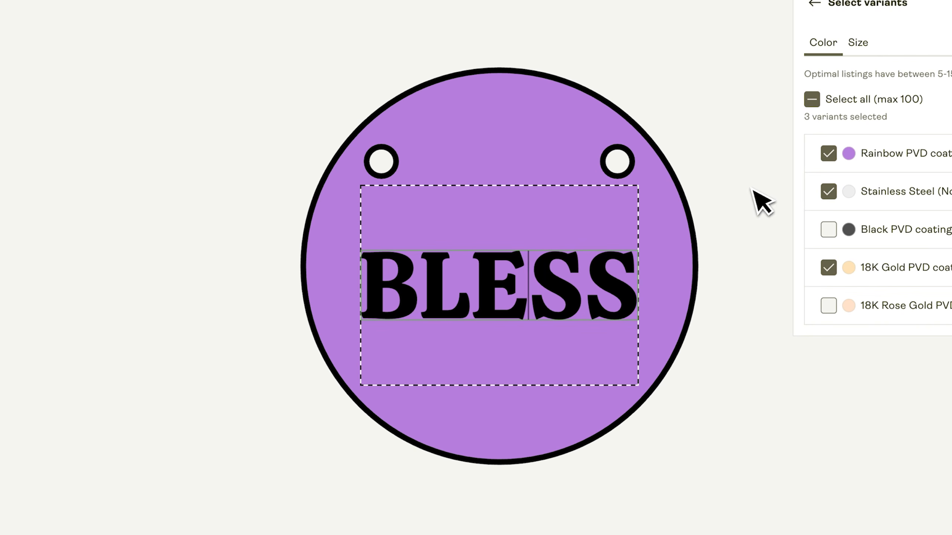
left_click_drag(509, 283, 507, 285)
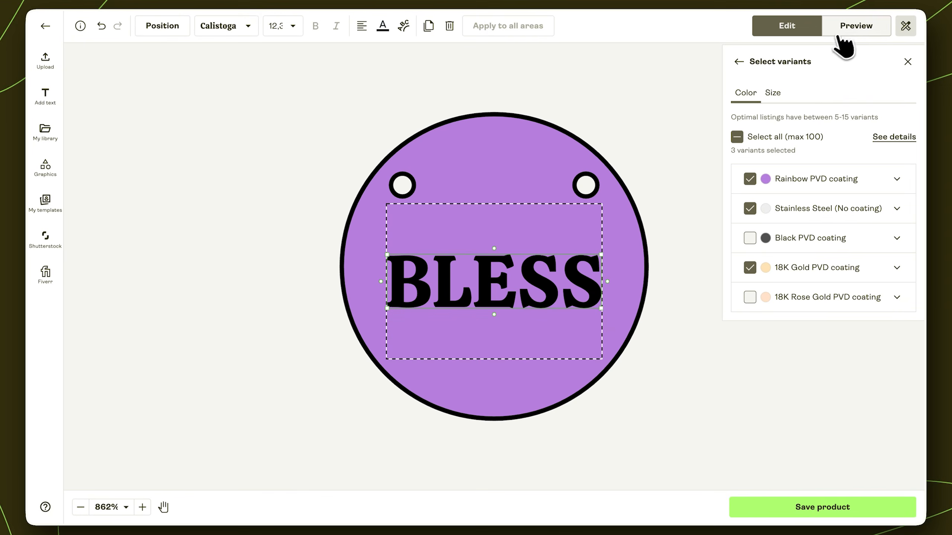
left_click(851, 27)
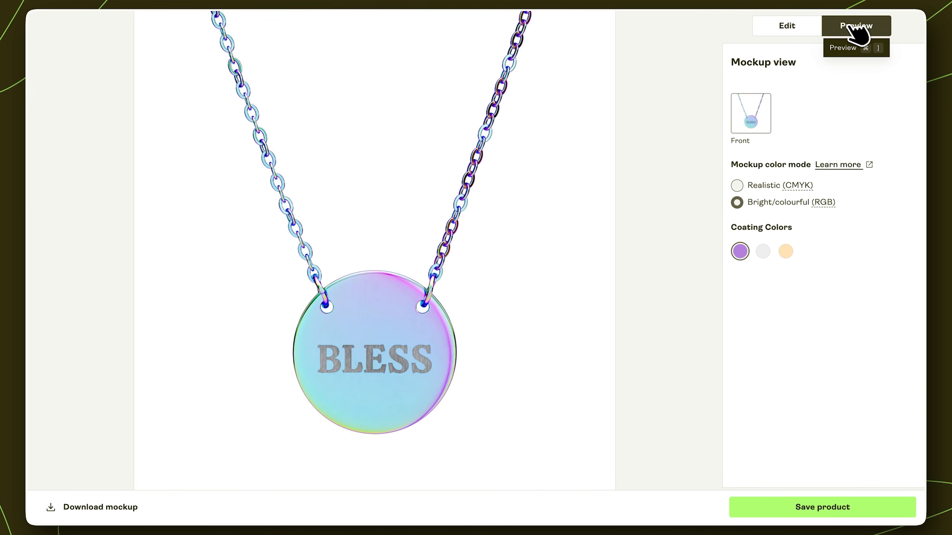